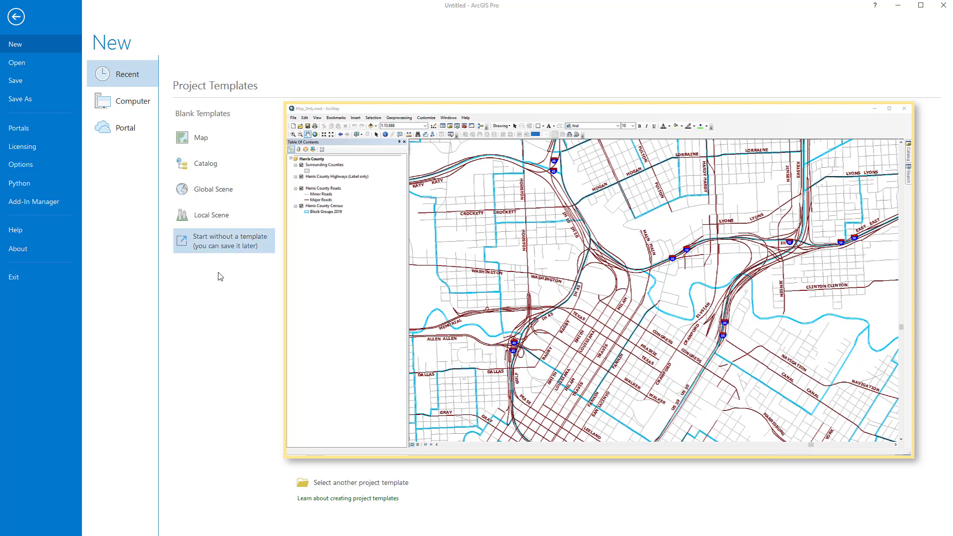
# Start a new blank project with 'Start without a template'
pyautogui.click(222, 252)
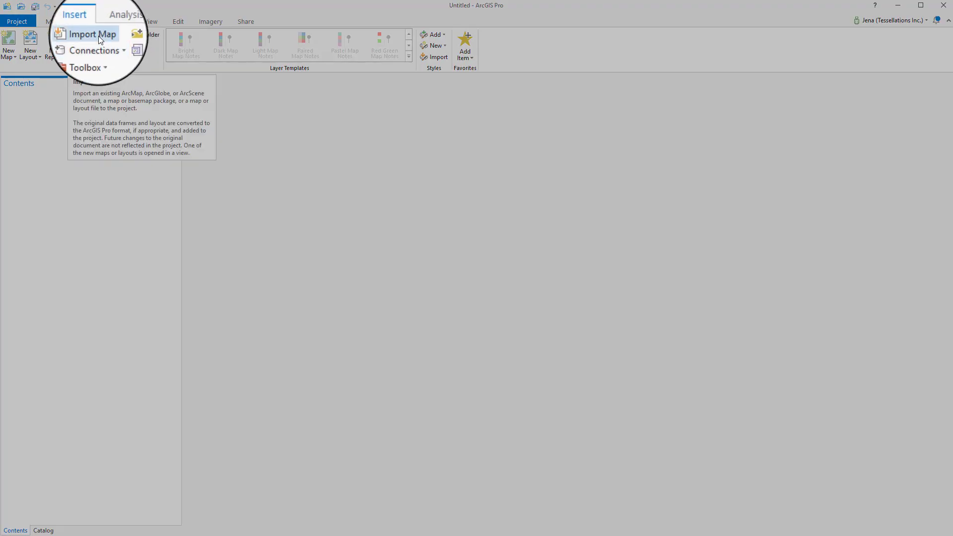
# Import Map_Only.mxd from the StageData folder into the project
pyautogui.click(98, 36)
pyautogui.click(524, 202)
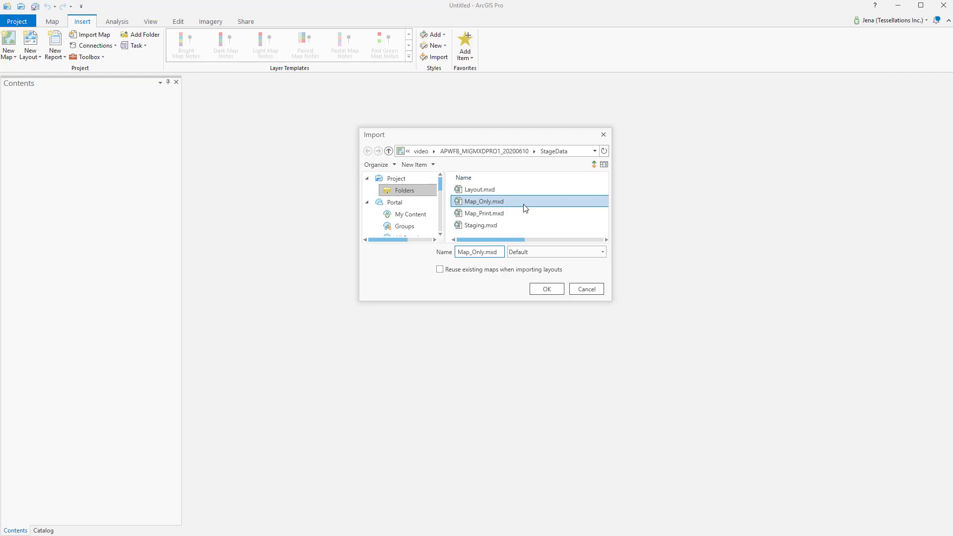
pyautogui.click(548, 292)
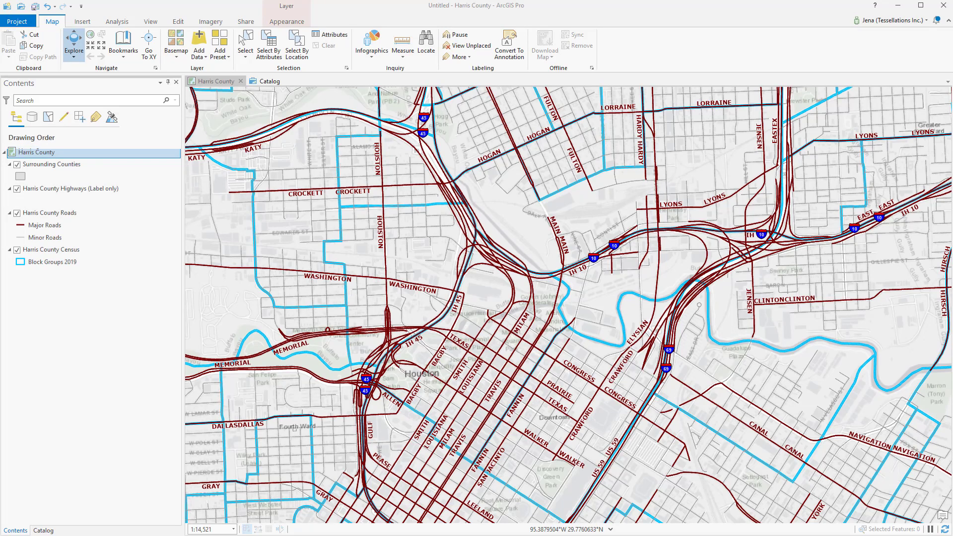
# Check the bookmarks, then find the Harris County map in the Catalog's expanded Maps folder
pyautogui.click(124, 55)
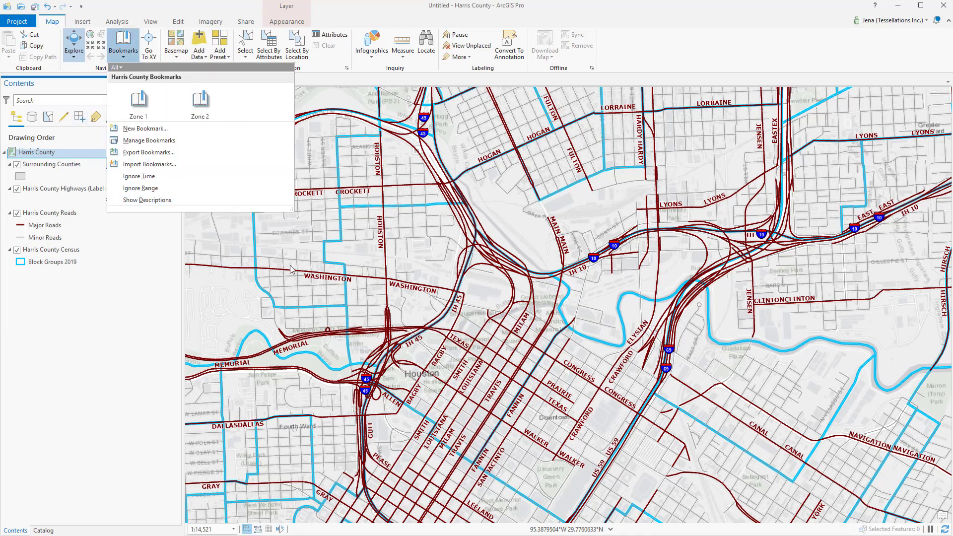
pyautogui.click(43, 530)
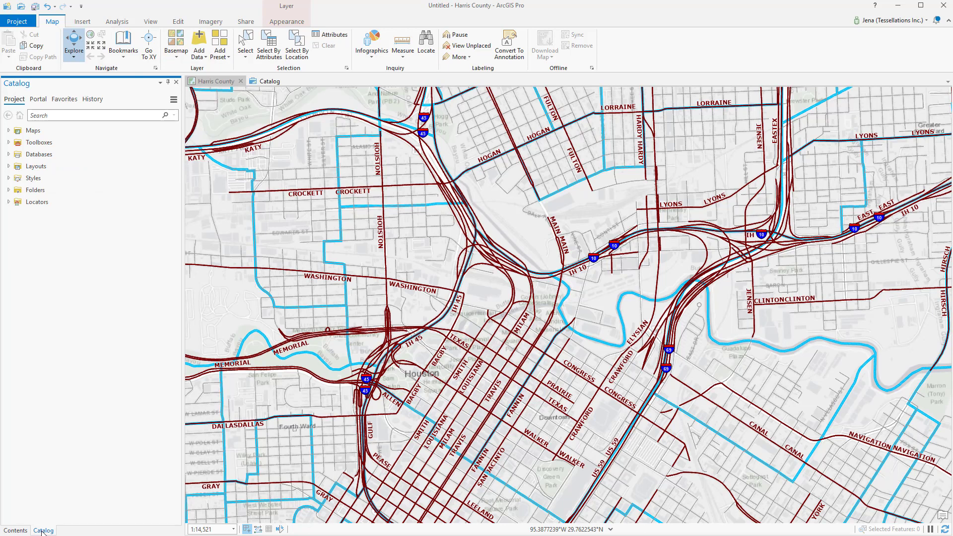
pyautogui.click(8, 130)
pyautogui.click(38, 141)
pyautogui.moveTo(59, 148)
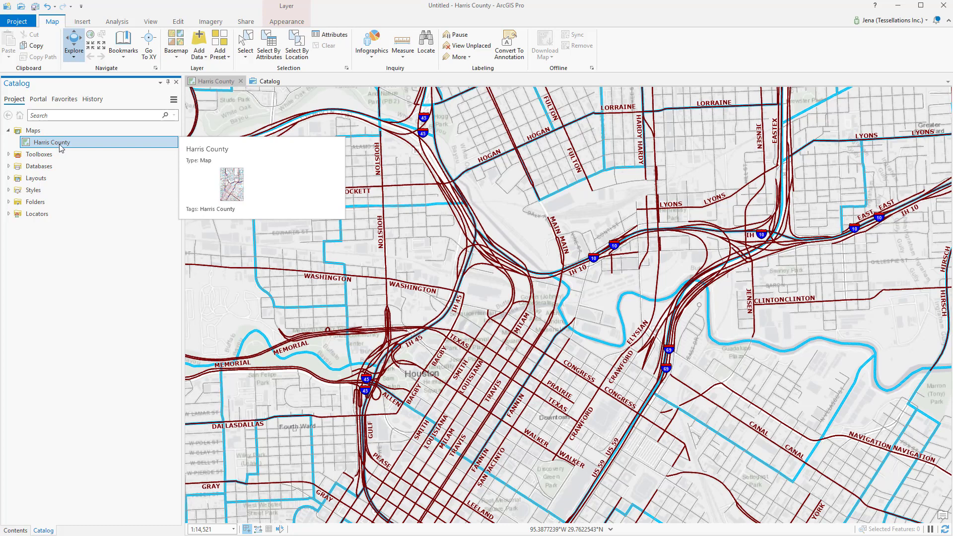
pyautogui.rightClick(62, 147)
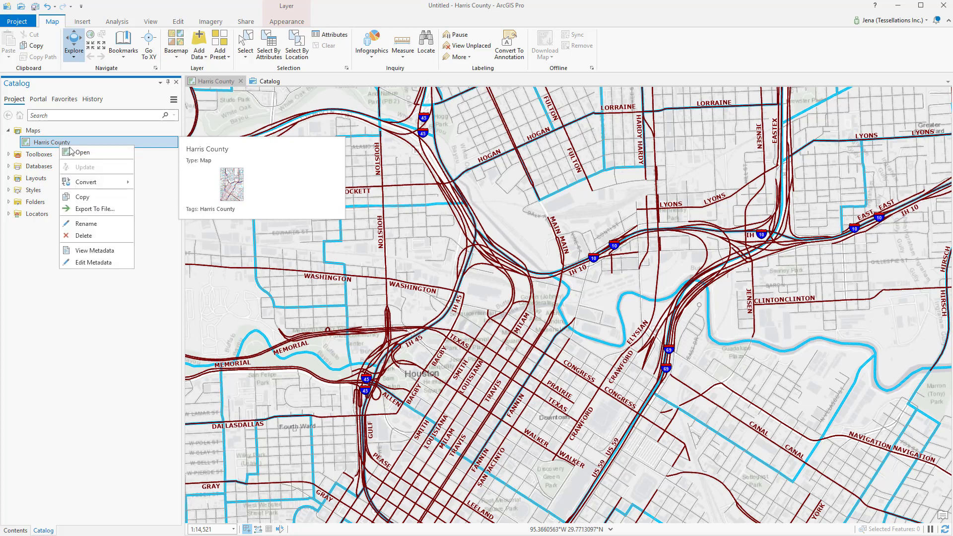
pyautogui.click(92, 247)
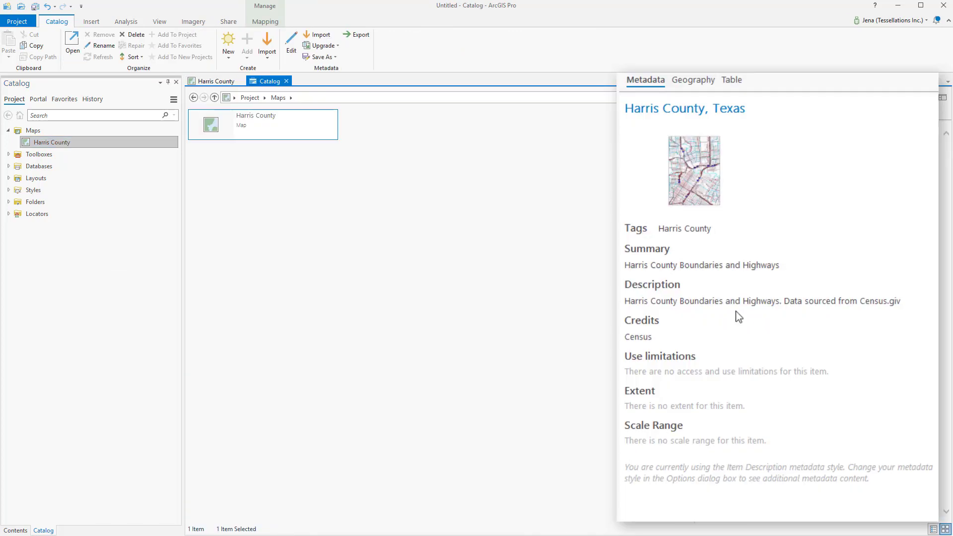
pyautogui.click(219, 82)
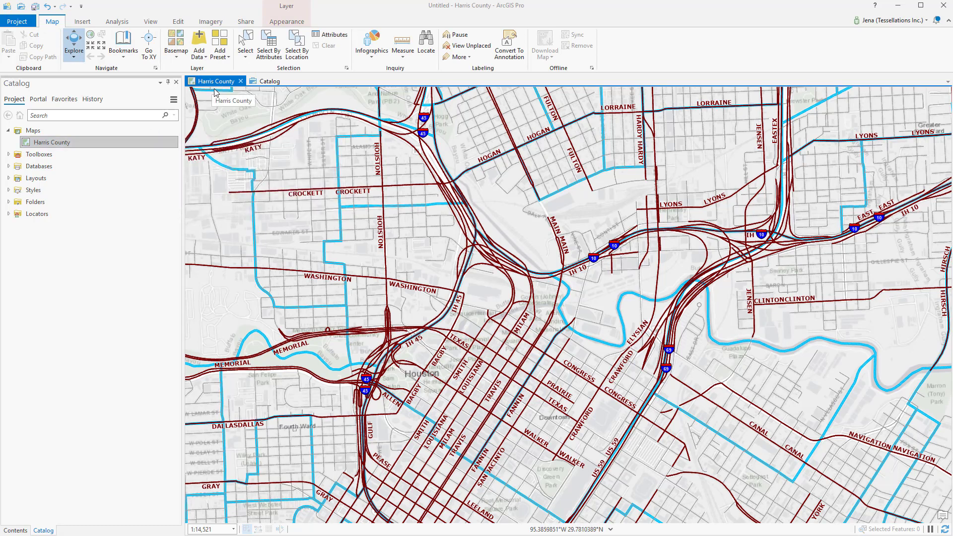
pyautogui.moveTo(127, 150)
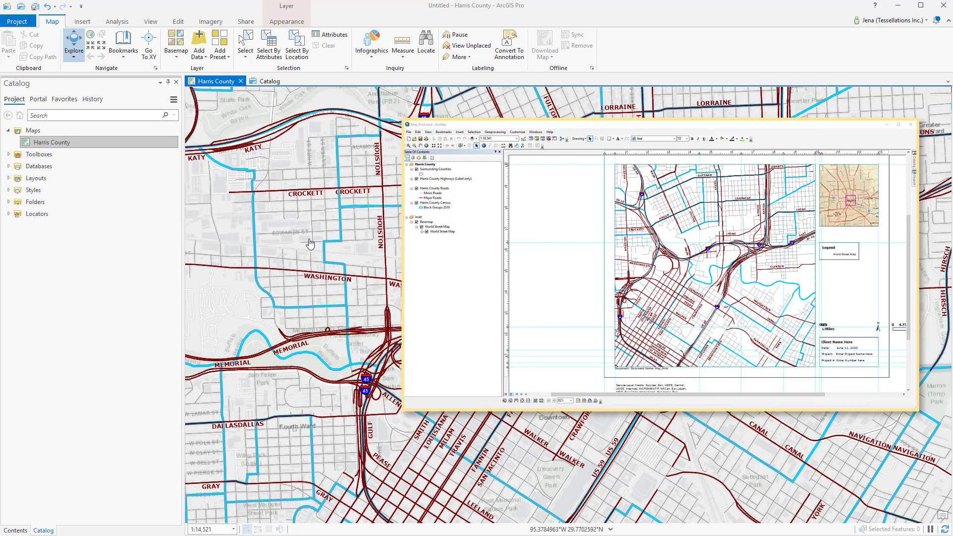
# Import Map_Print.mxd and open its Inset map in its own view
pyautogui.click(82, 21)
pyautogui.click(90, 34)
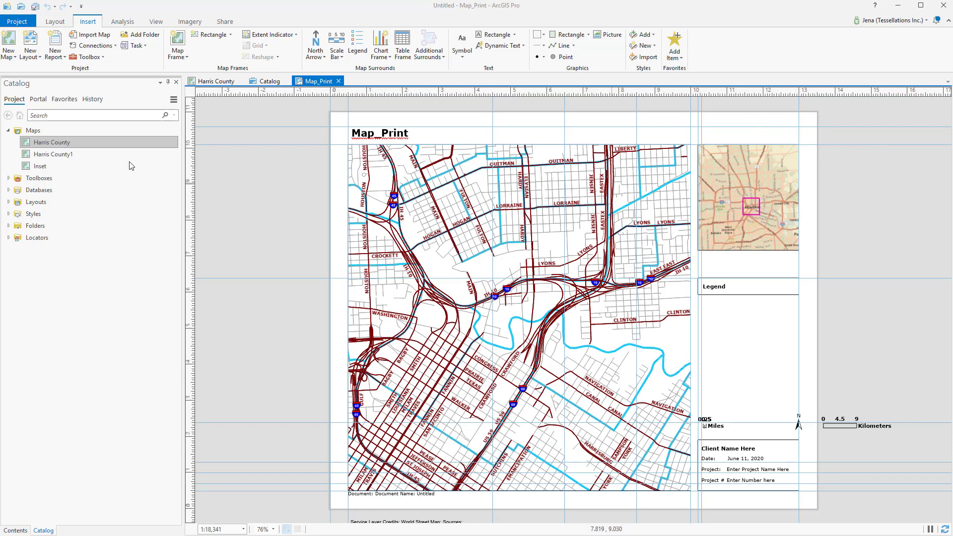
pyautogui.click(45, 166)
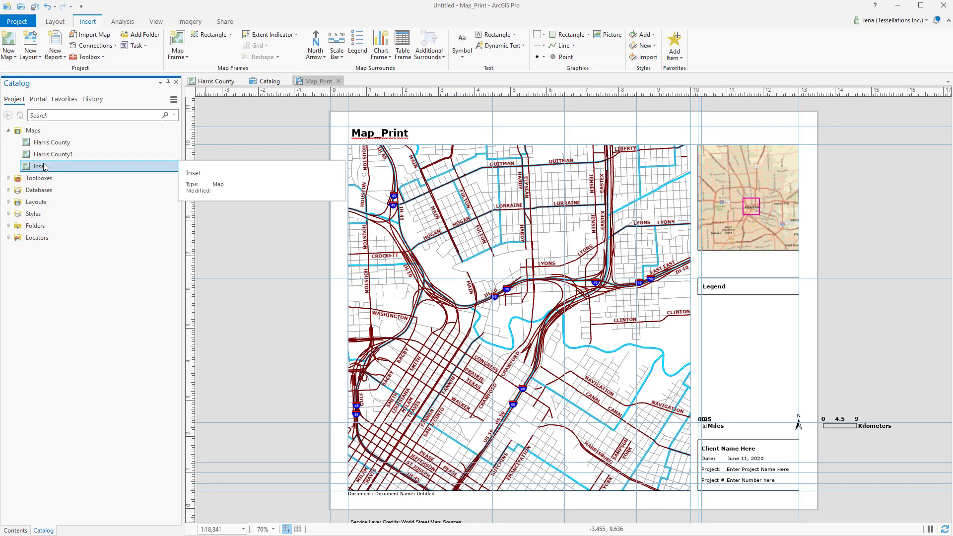
pyautogui.click(393, 83)
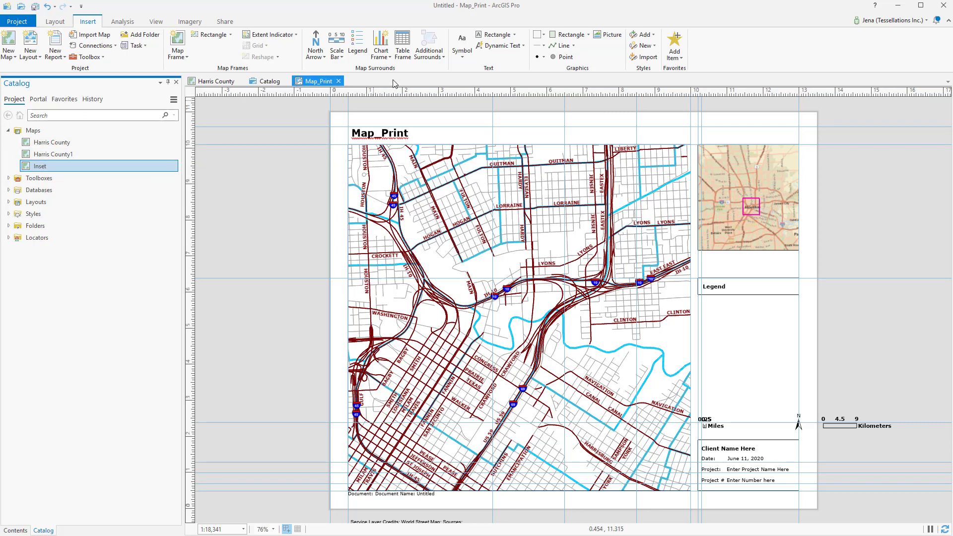
pyautogui.doubleClick(38, 167)
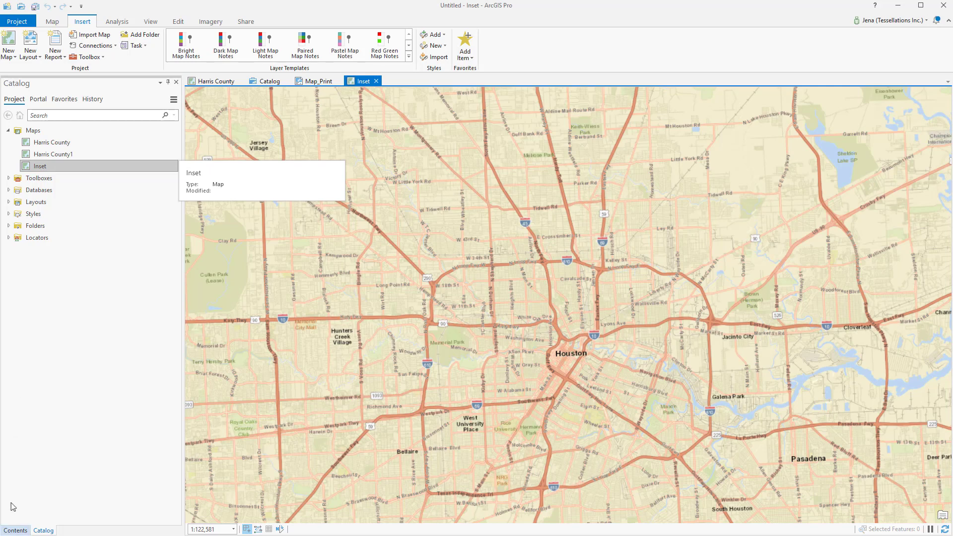
# Rename the Harris County1 map to 'Harris County V02' in the Catalog and open it
pyautogui.click(15, 530)
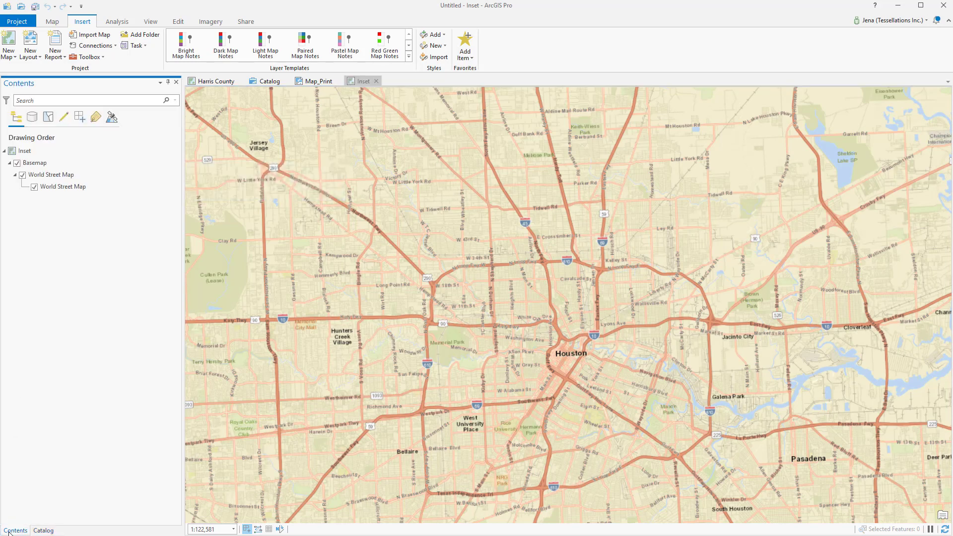
pyautogui.click(44, 530)
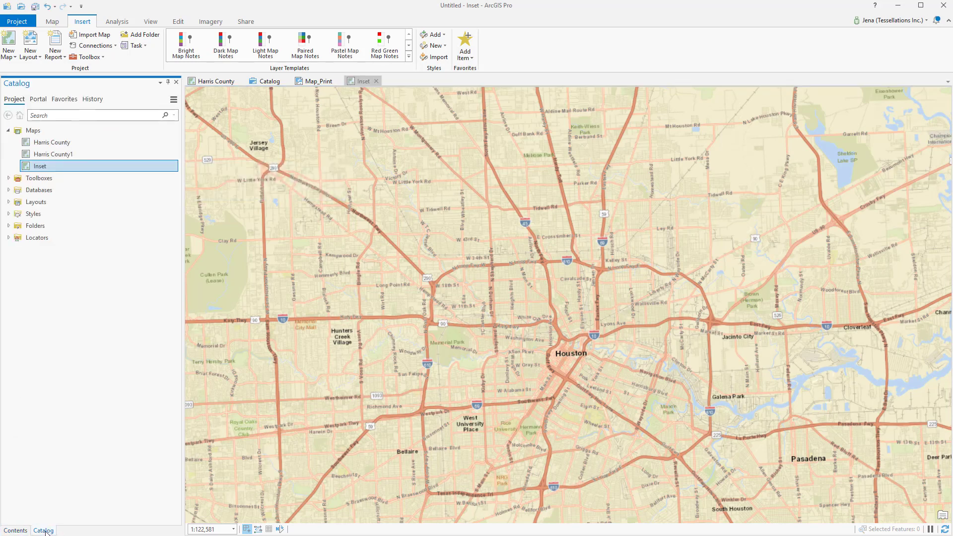
pyautogui.click(61, 157)
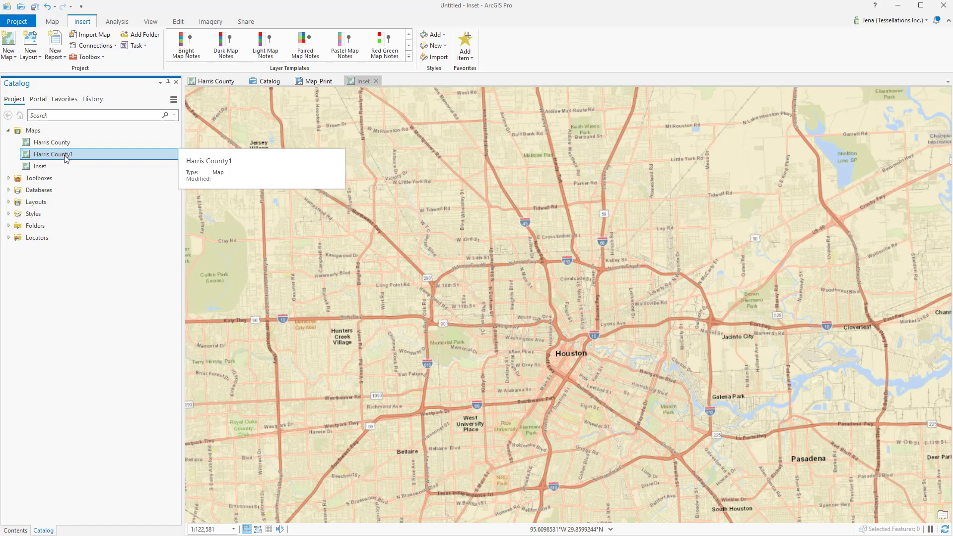
pyautogui.click(65, 155)
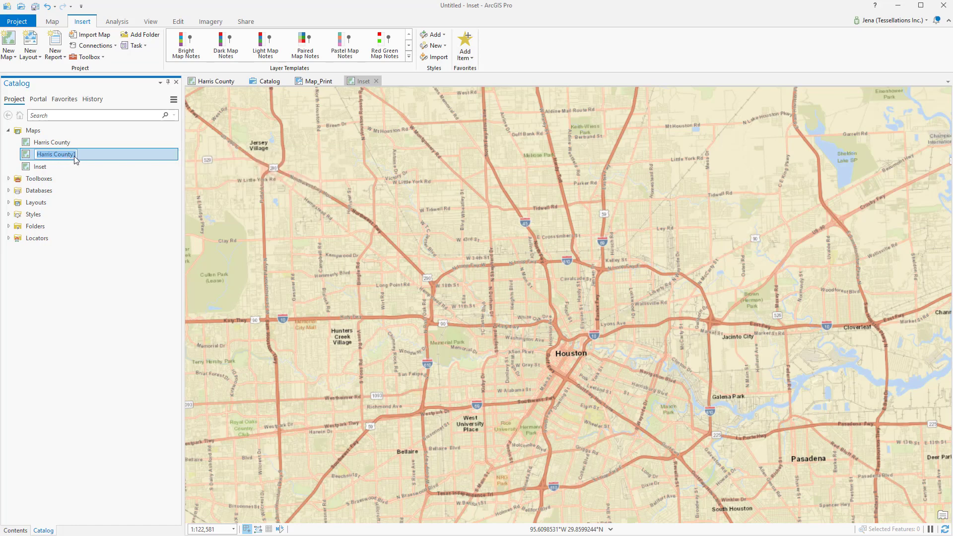
pyautogui.write('Harris County V02')
pyautogui.press('Return')
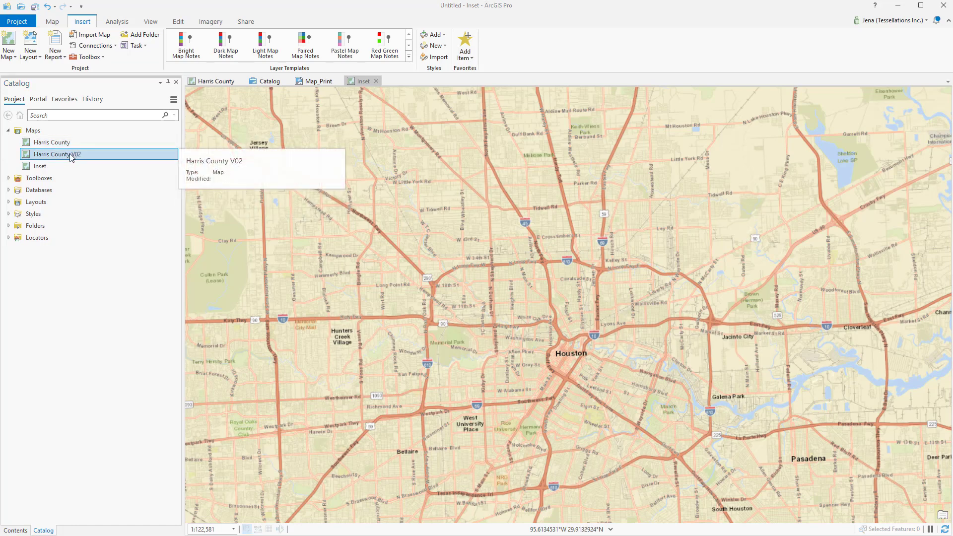
pyautogui.doubleClick(71, 155)
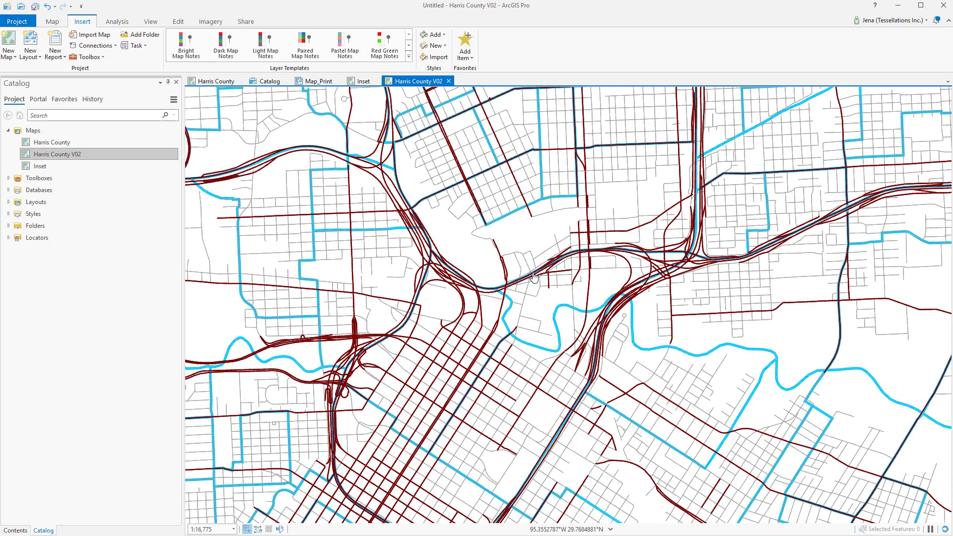
# View the bookmarks imported with the maps on the Map tab
pyautogui.click(51, 22)
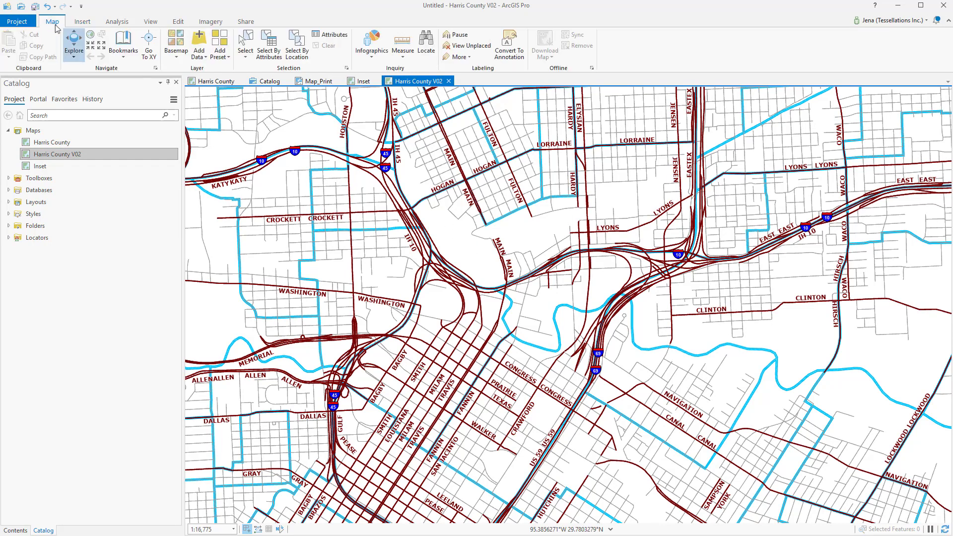
pyautogui.click(122, 49)
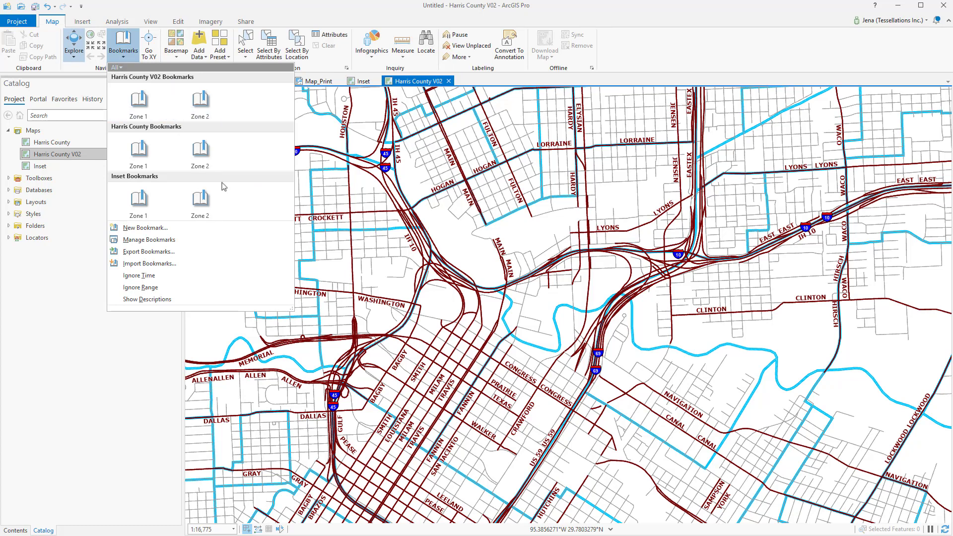
pyautogui.press('Escape')
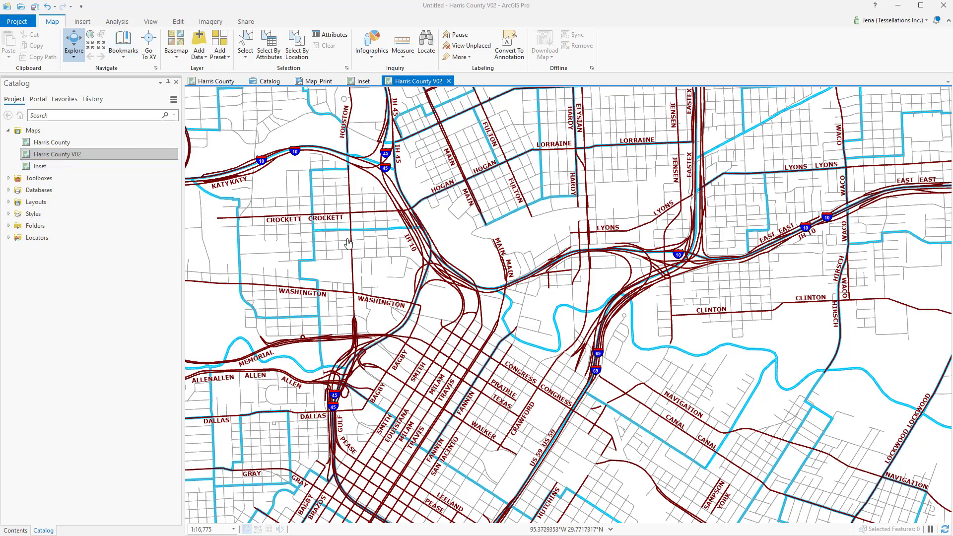
# Expand the Catalog's Layouts folder to show the Map_Only and Map_Print layouts
pyautogui.rightClick(68, 157)
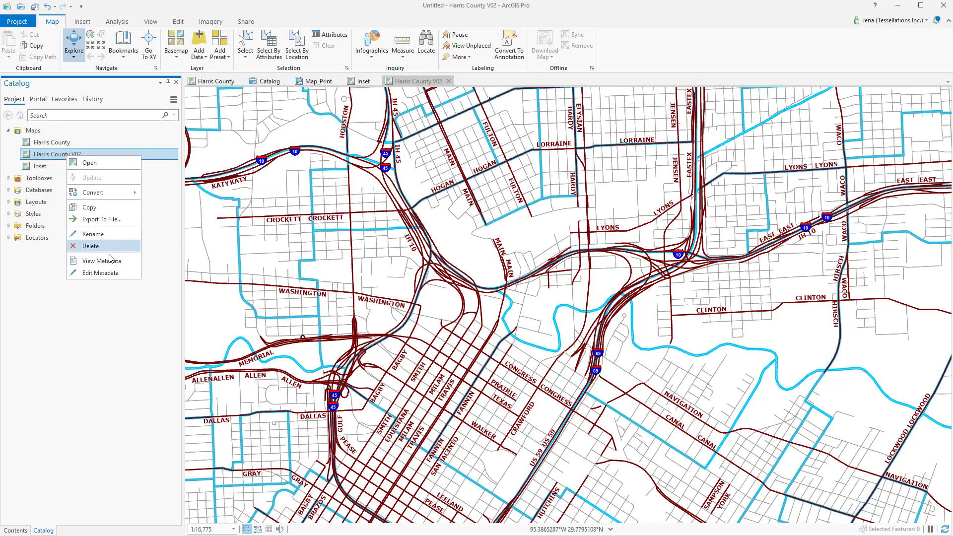
pyautogui.press('Up')
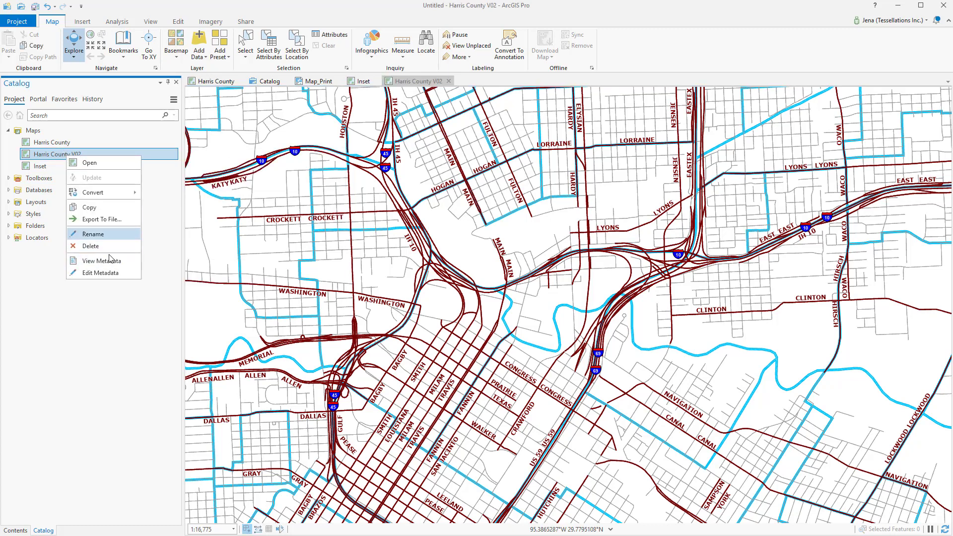
pyautogui.click(311, 243)
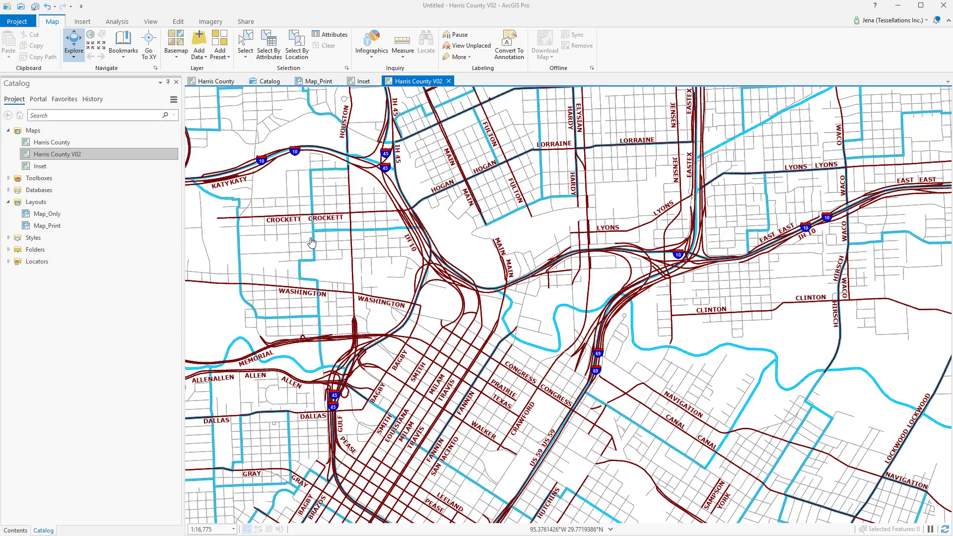
# Open the Map_Print layout and locate the Map_Print and Map_Only layouts in the Catalog
pyautogui.click(318, 82)
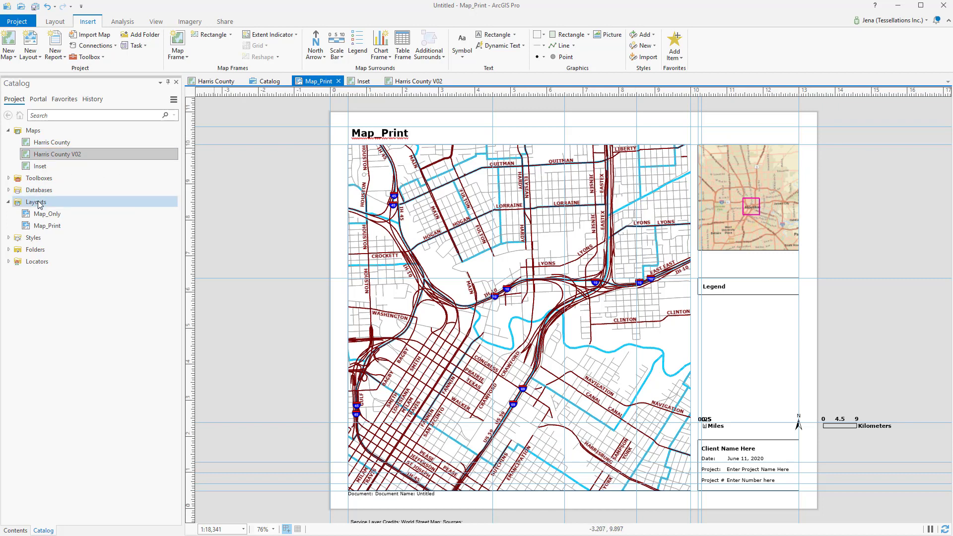
pyautogui.click(58, 229)
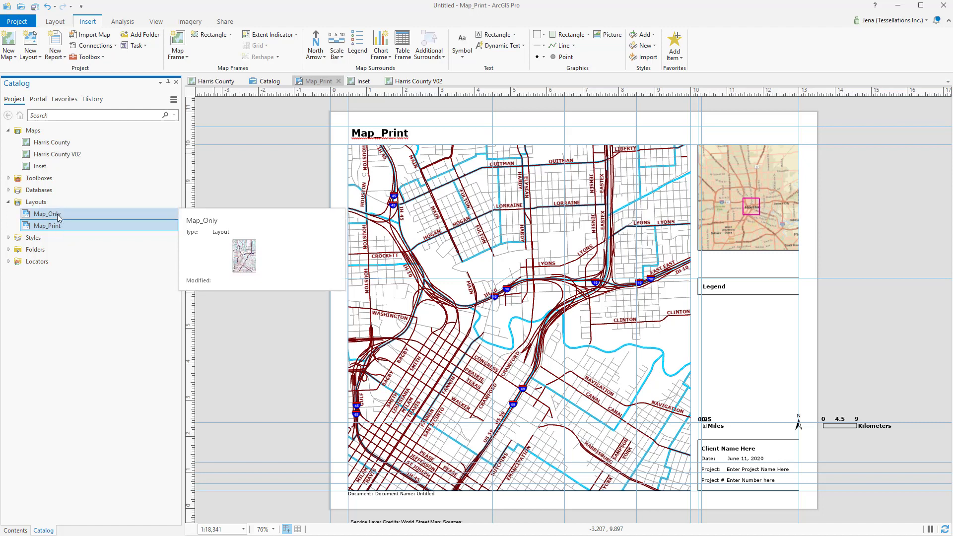
pyautogui.click(58, 217)
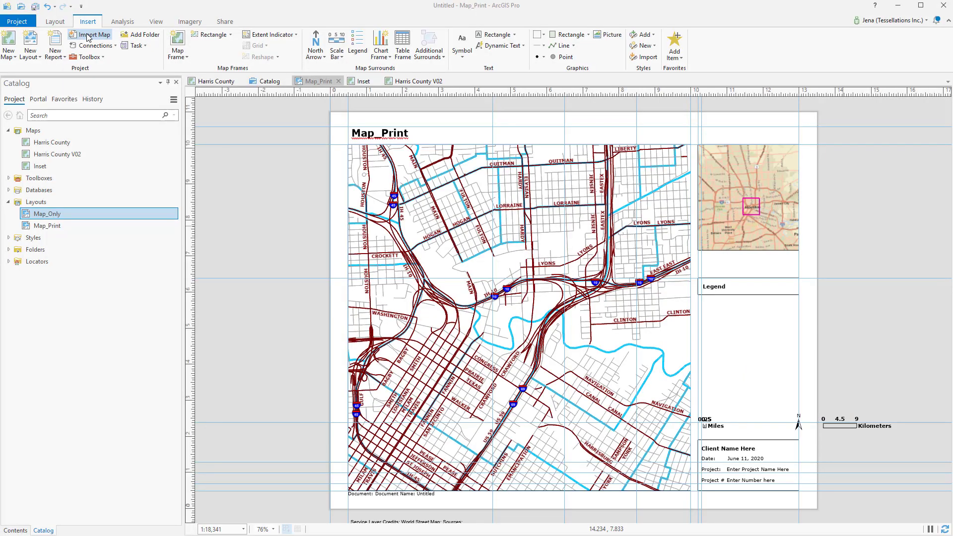
# Import another MXD, adding Inset1, Layers and Layout, then return to Harris County
pyautogui.click(88, 34)
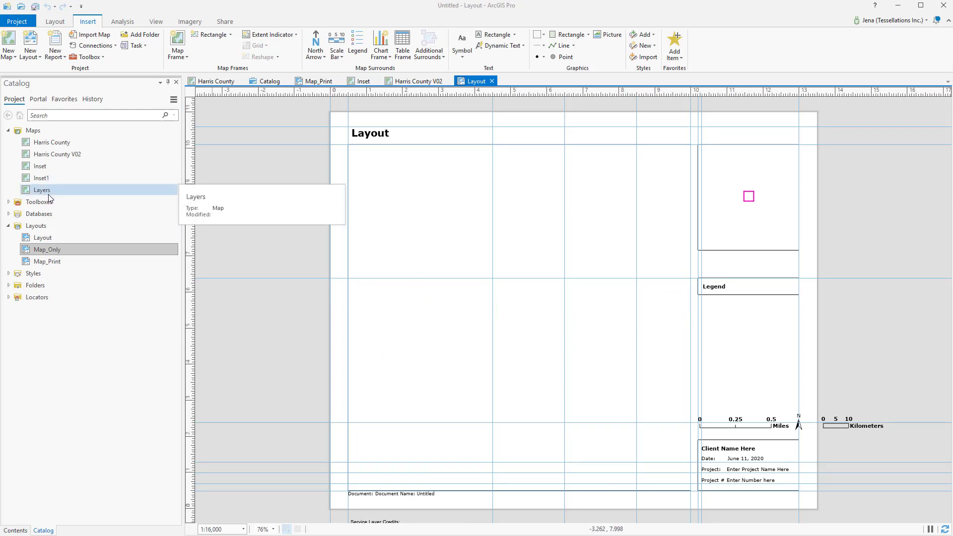
pyautogui.click(216, 82)
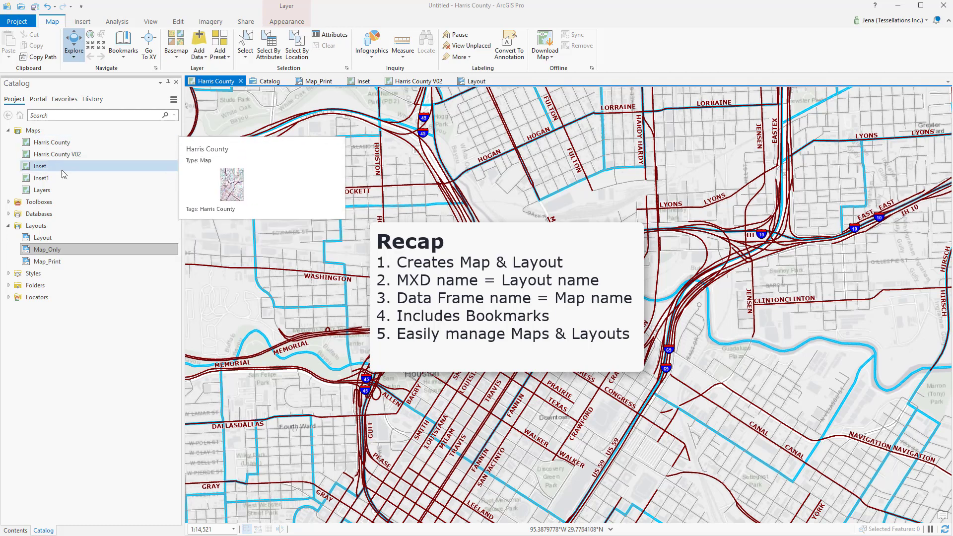
pyautogui.click(43, 230)
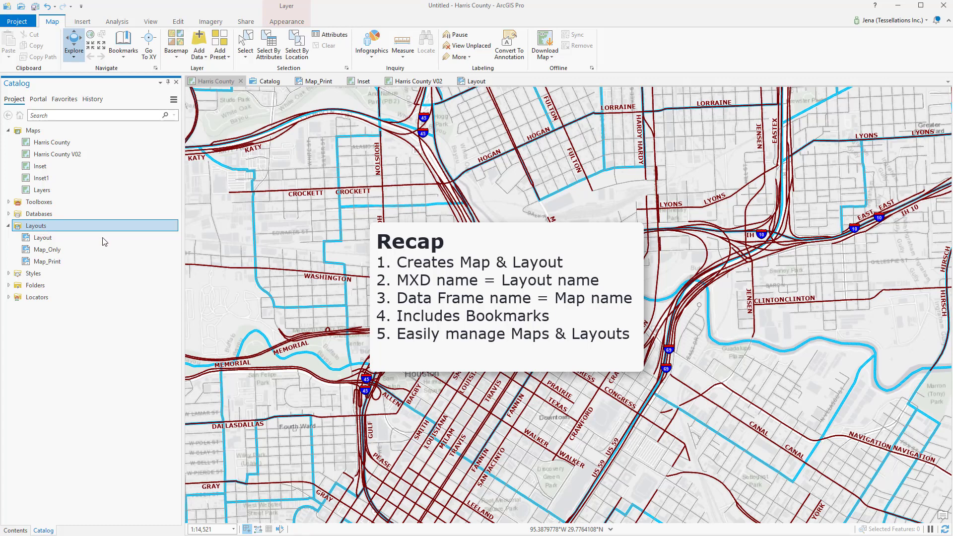